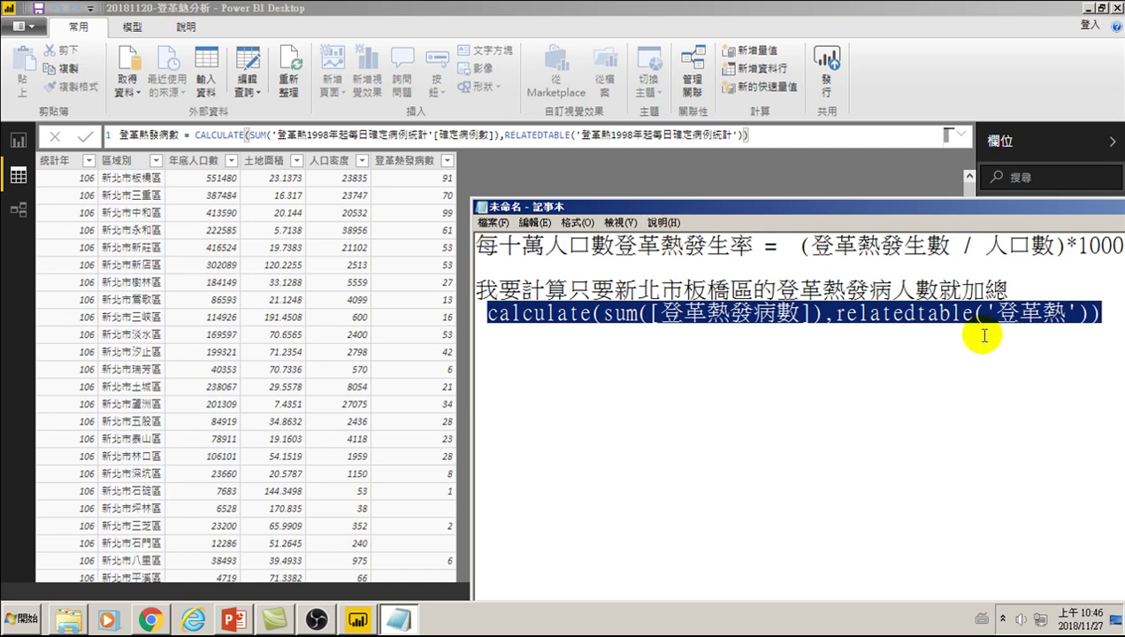
- Review the per-100,000 dengue incidence formula notes, nudge Notepad right, and return to Power BI
{"action": "left_click", "coordinate": [977, 309]}
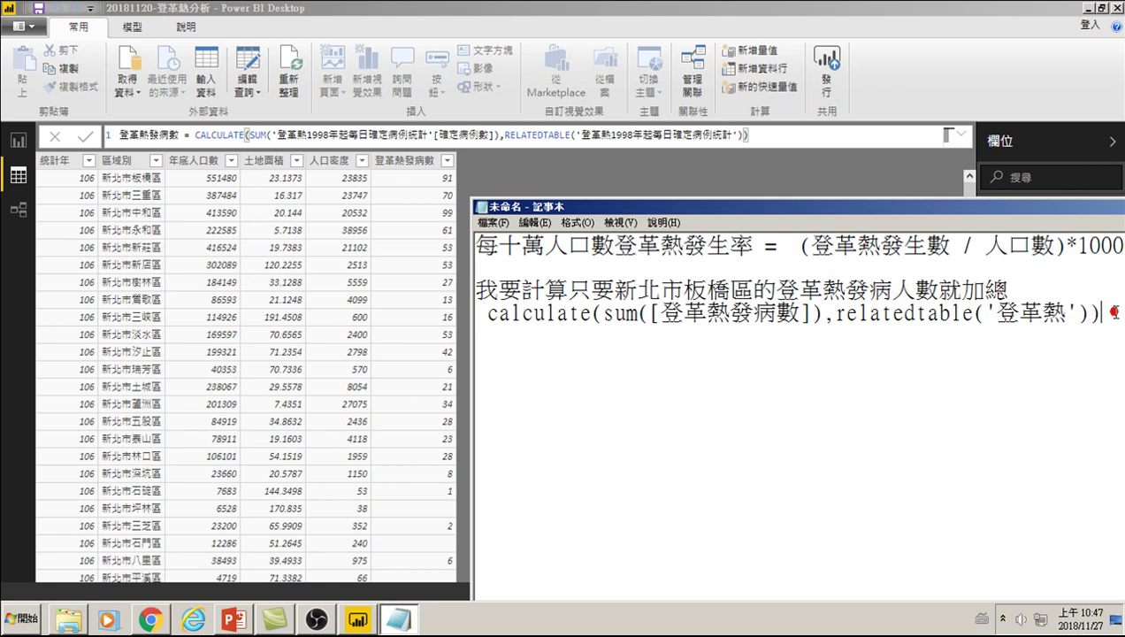
{"action": "key", "text": "Return"}
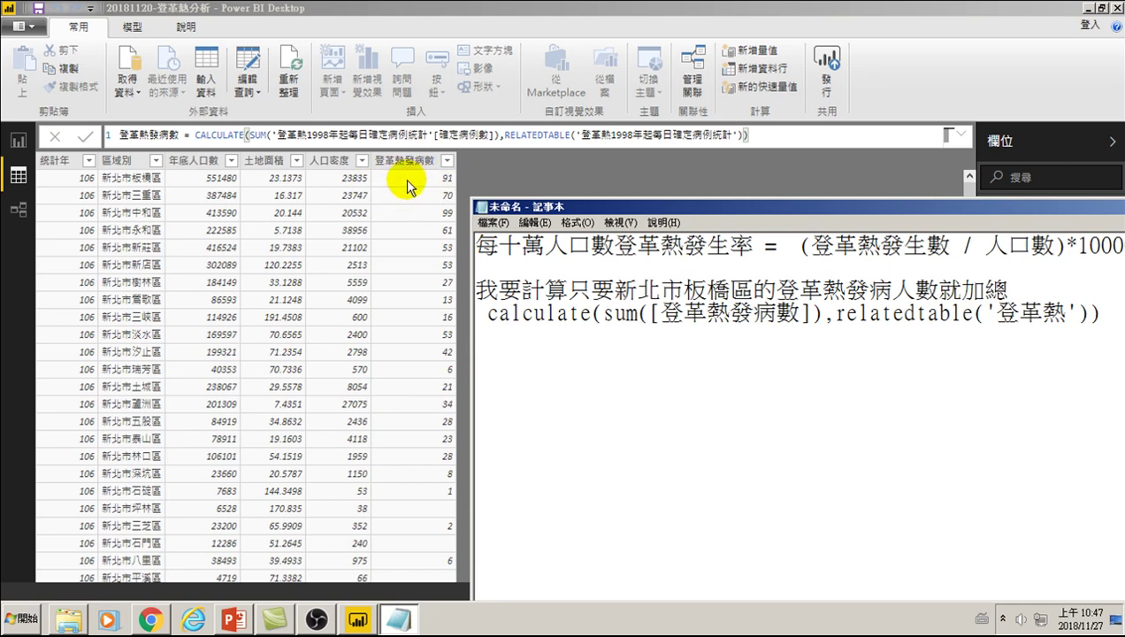
{"action": "left_click_drag", "start_coordinate": [598, 212], "coordinate": [653, 208]}
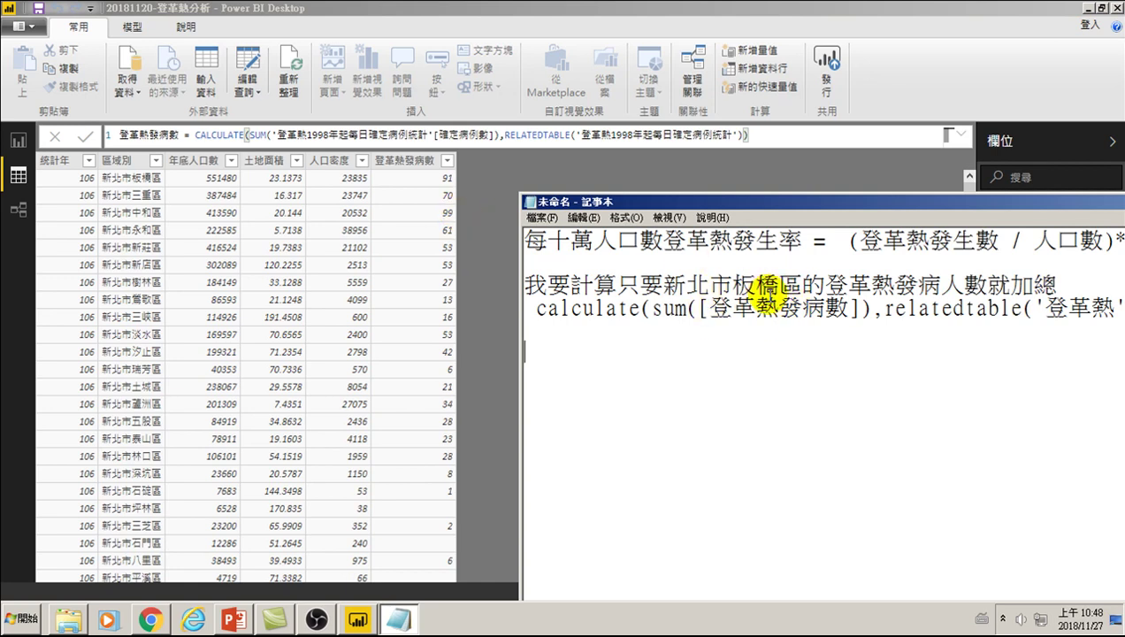
{"action": "left_click", "coordinate": [16, 141]}
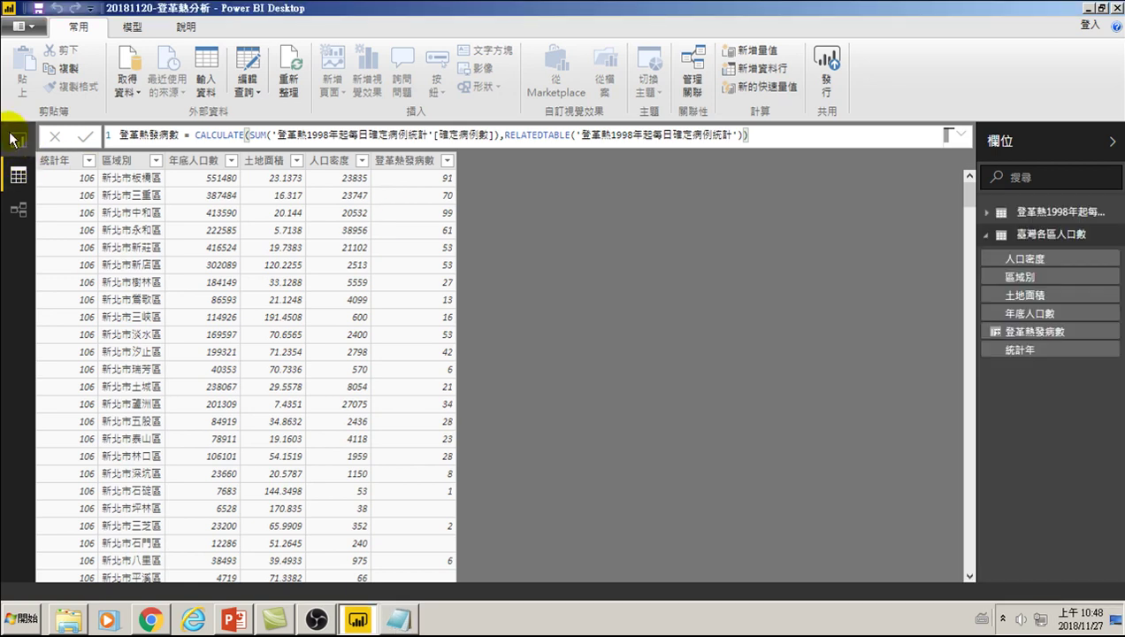
{"action": "left_click", "coordinate": [15, 139]}
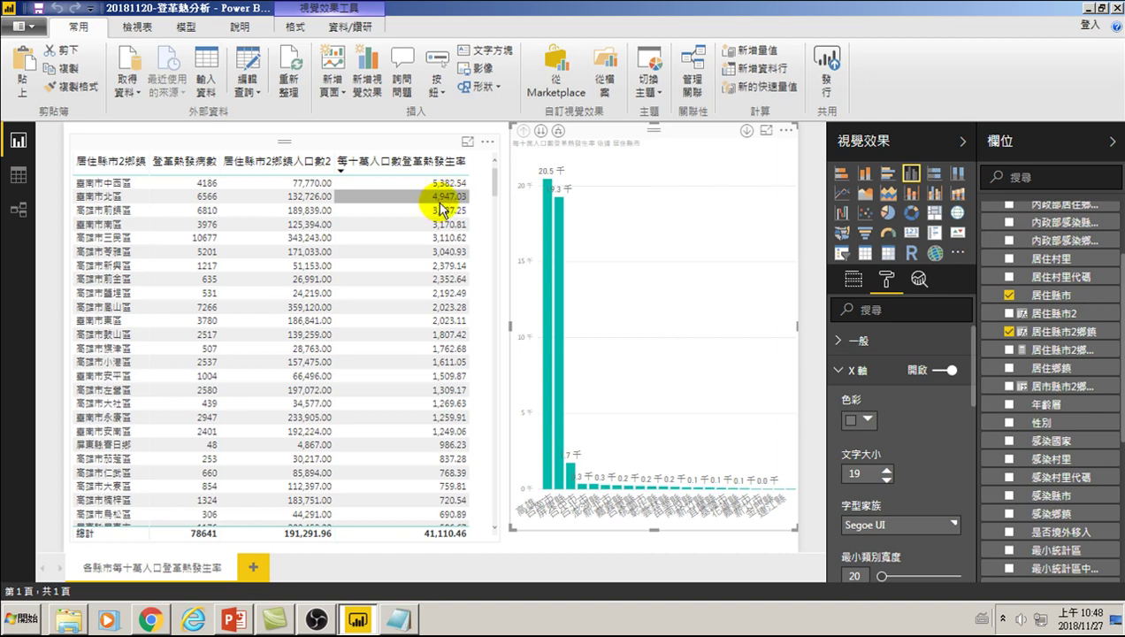
{"action": "left_click", "coordinate": [17, 175]}
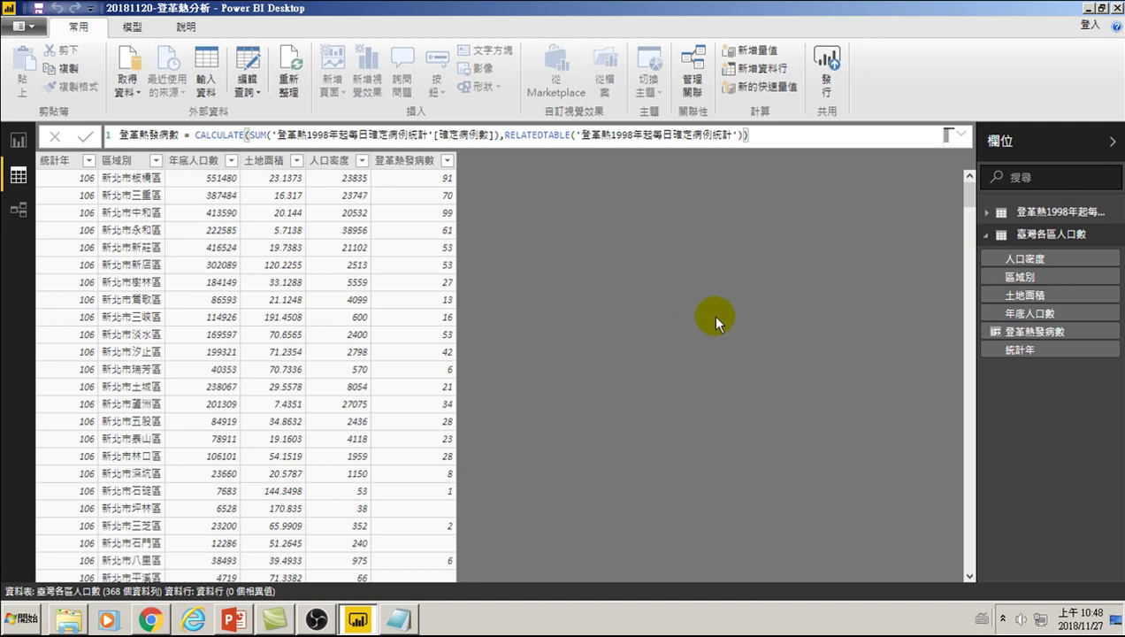
- Add a new column to 臺灣各區人口數 and start its formula as '每十萬人口登革熱發生率2 ='
{"action": "right_click", "coordinate": [1015, 295]}
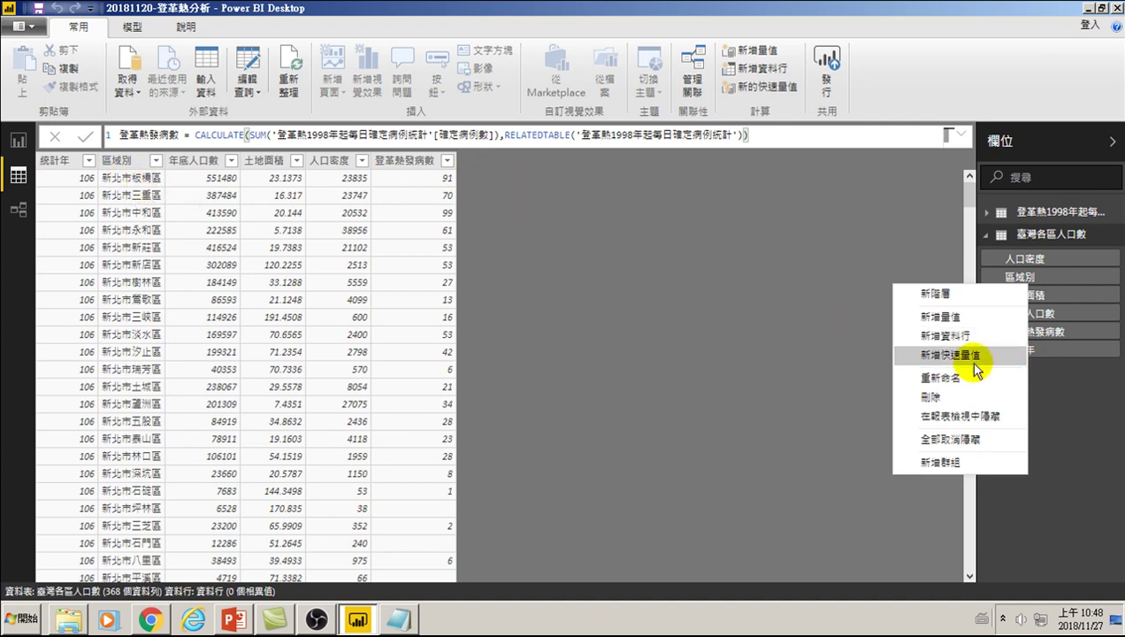
{"action": "left_click", "coordinate": [944, 336]}
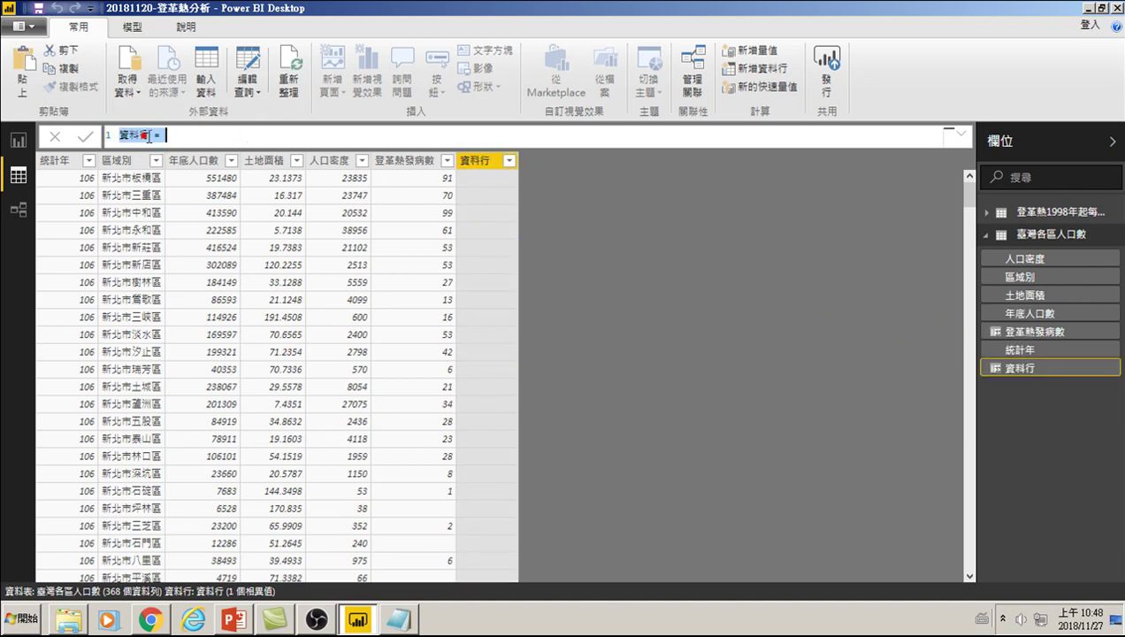
{"action": "left_click", "coordinate": [228, 141]}
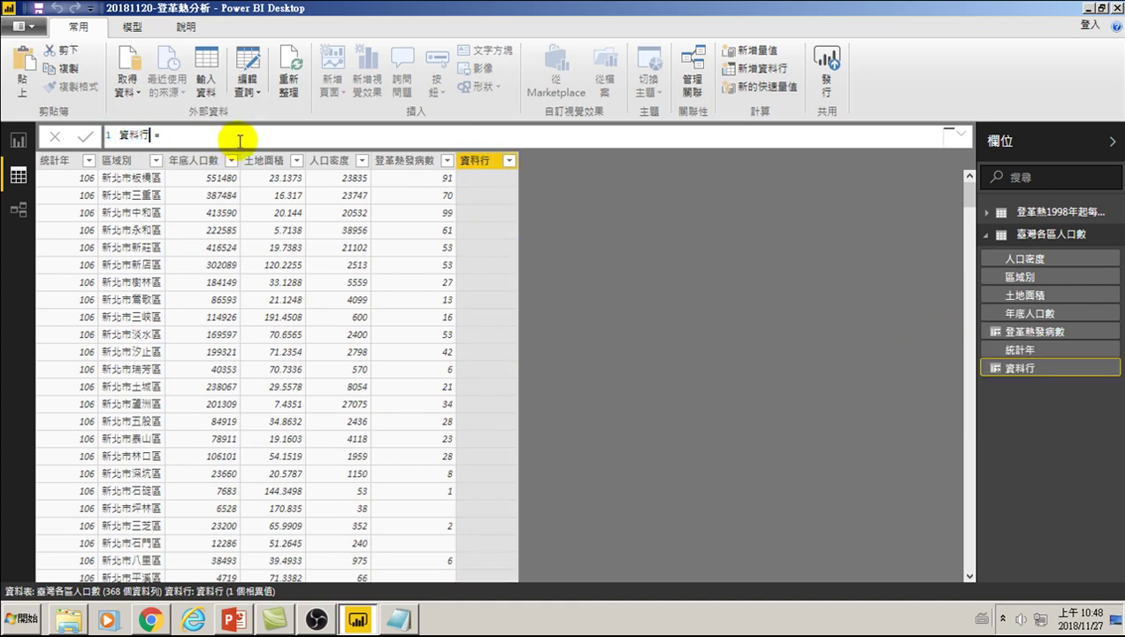
{"action": "key", "text": "BackSpace"}
{"action": "key", "text": "BackSpace"}
{"action": "key", "text": "BackSpace"}
{"action": "type", "text": "ow"}
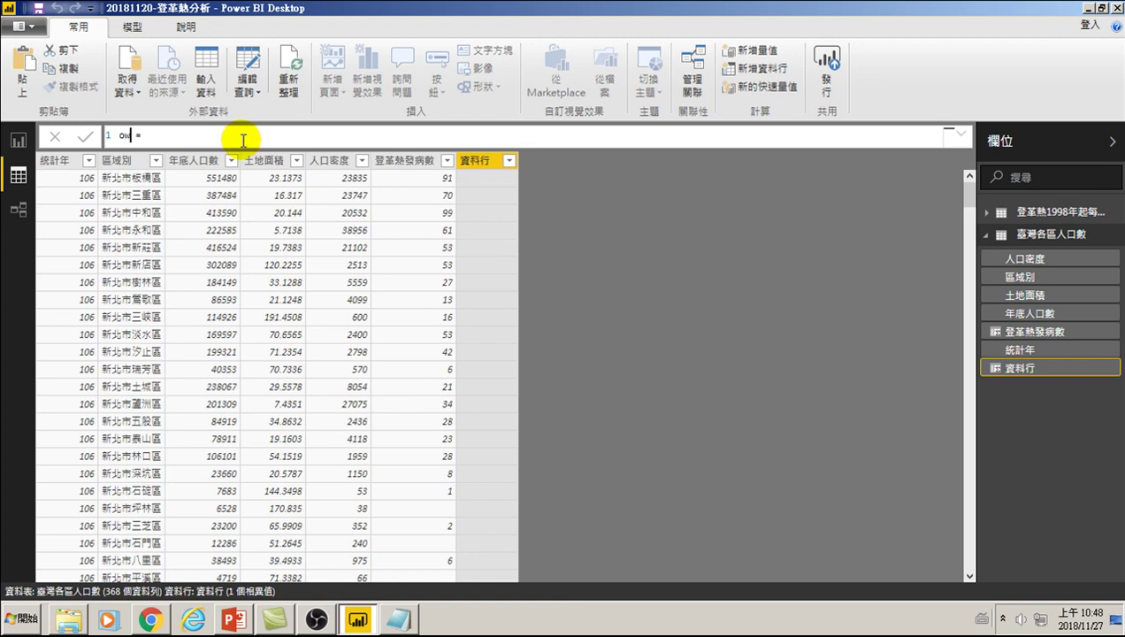
{"action": "type", "text": "每十"}
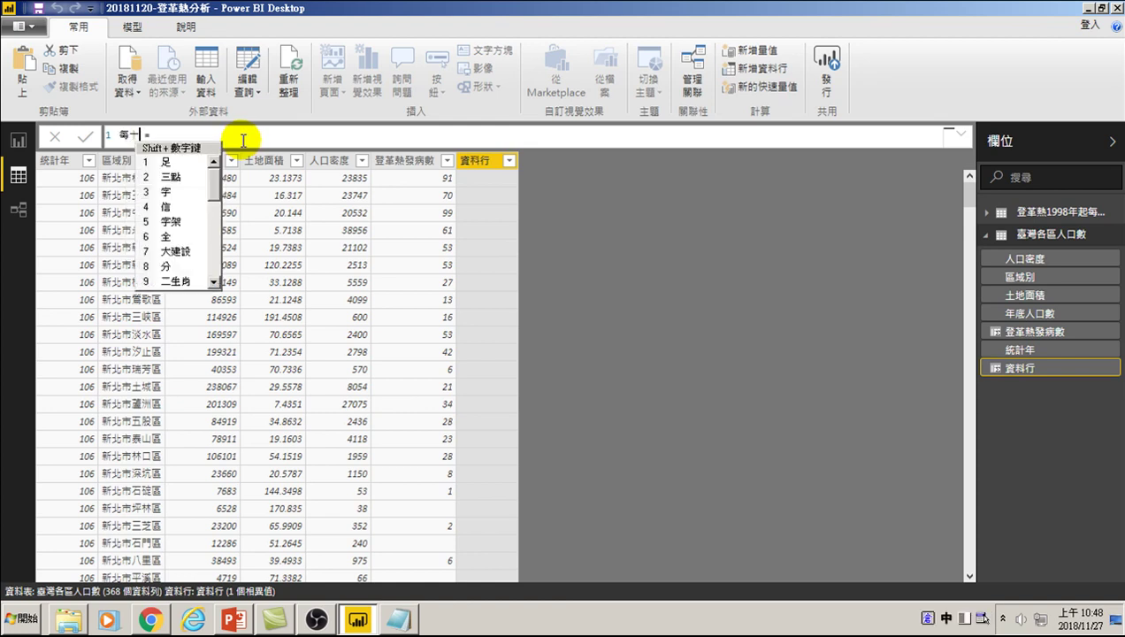
{"action": "type", "text": "萬人口"}
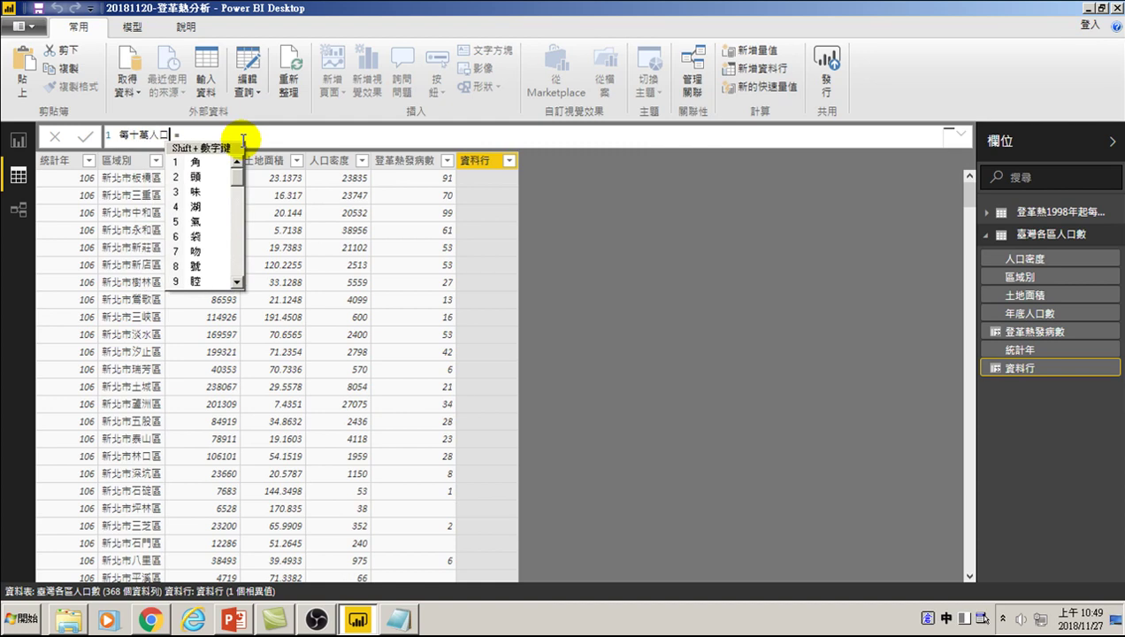
{"action": "type", "text": "no"}
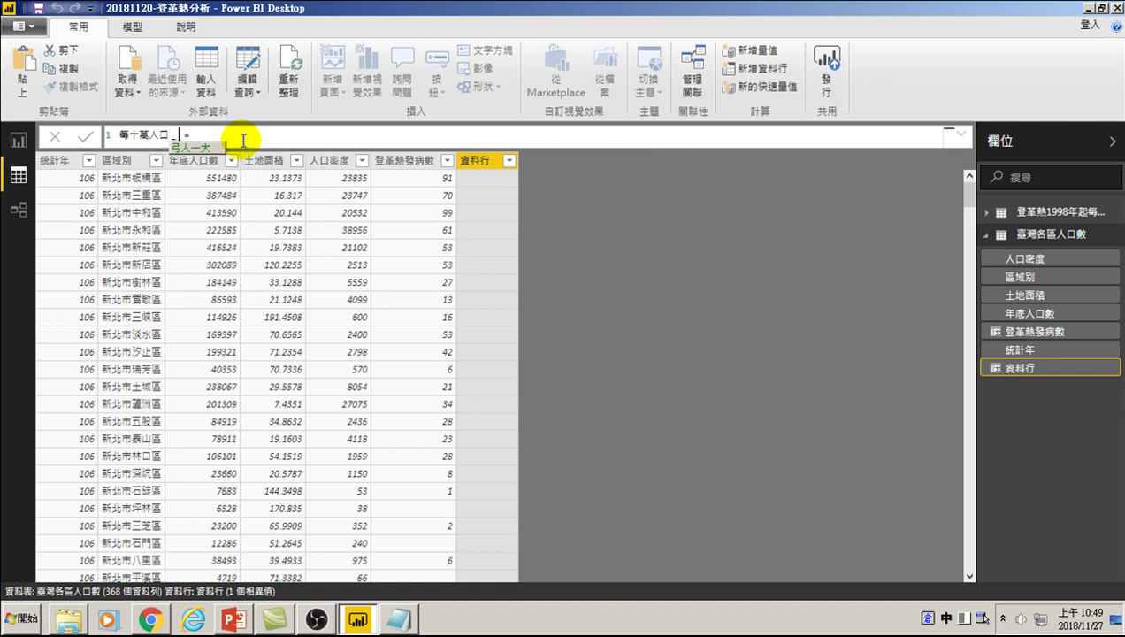
{"action": "type", "text": "登革熱no"}
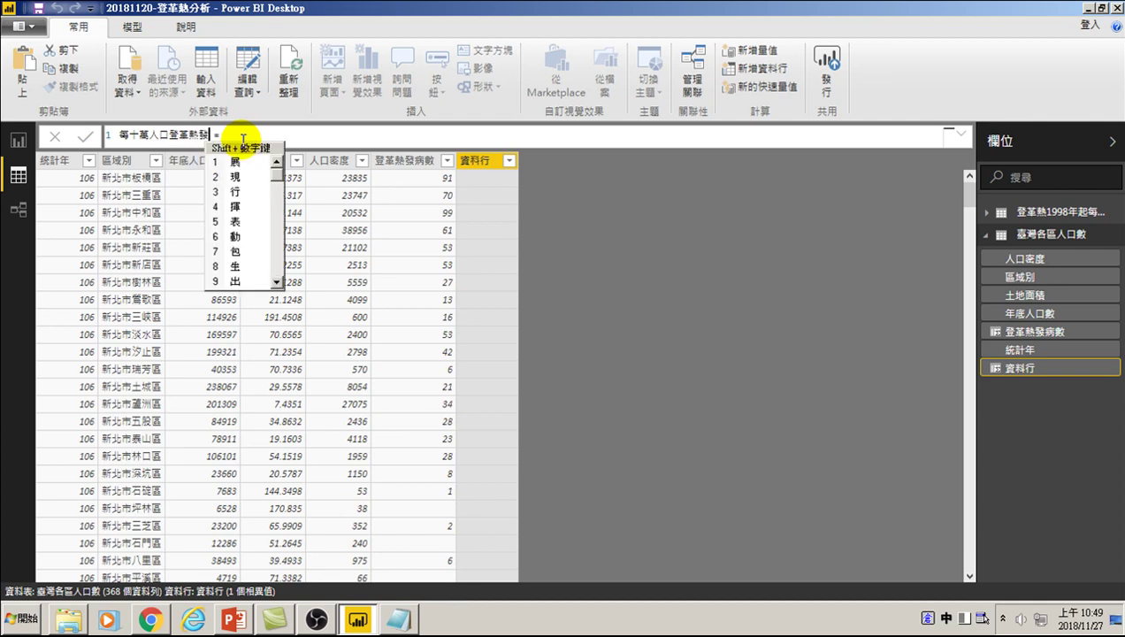
{"action": "type", "text": "發生率"}
{"action": "key", "text": "ctrl+space"}
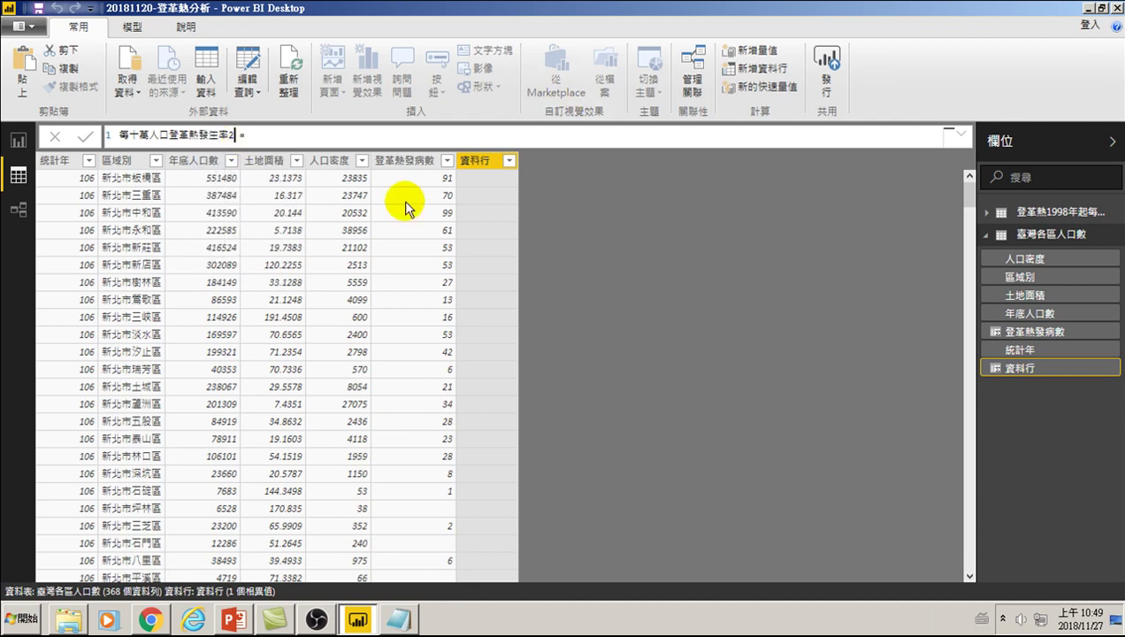
{"action": "type", "text": "="}
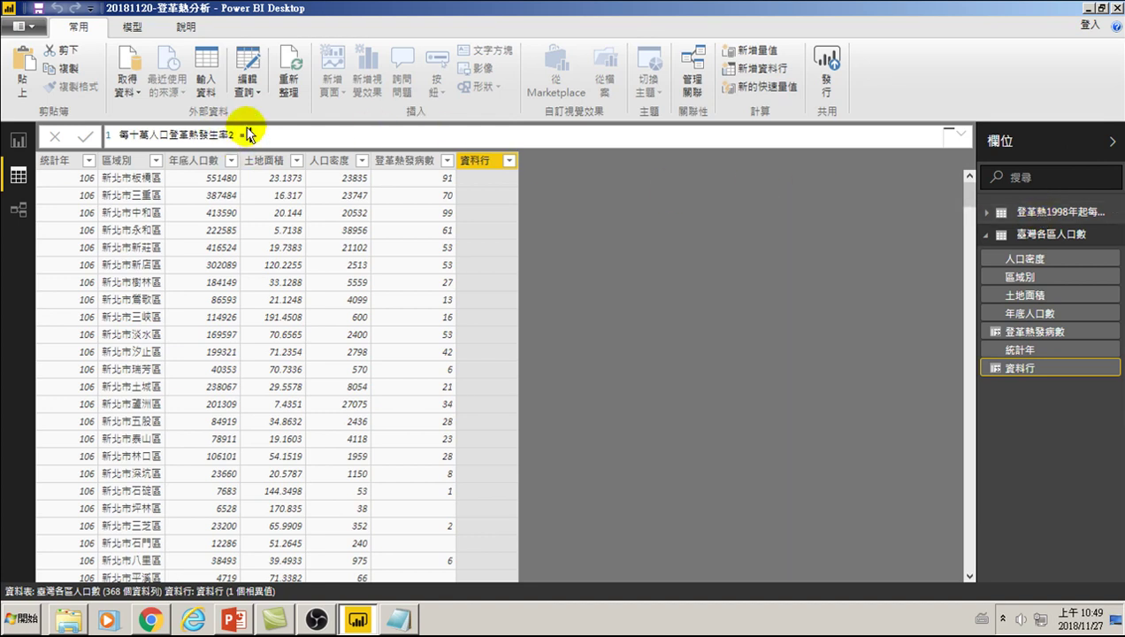
- Define the column as ('臺灣各區人口數'[登革熱發病數]/'臺灣各區人口數'[年底人口數])*100000 using autocomplete
{"action": "left_click", "coordinate": [304, 126]}
{"action": "type", "text": "="}
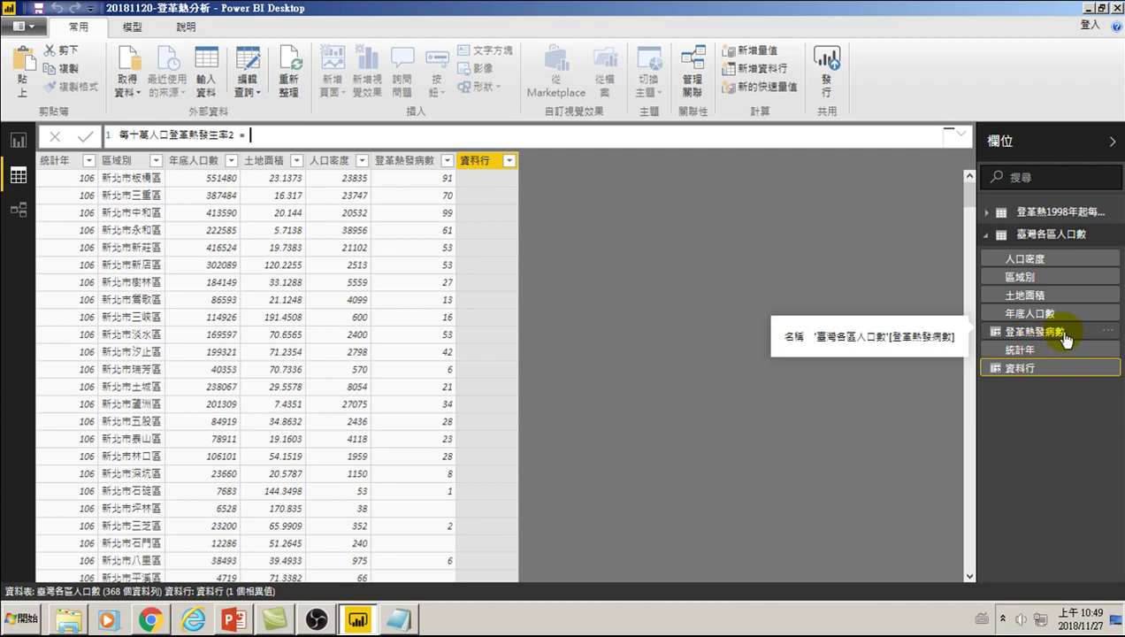
{"action": "type", "text": "'"}
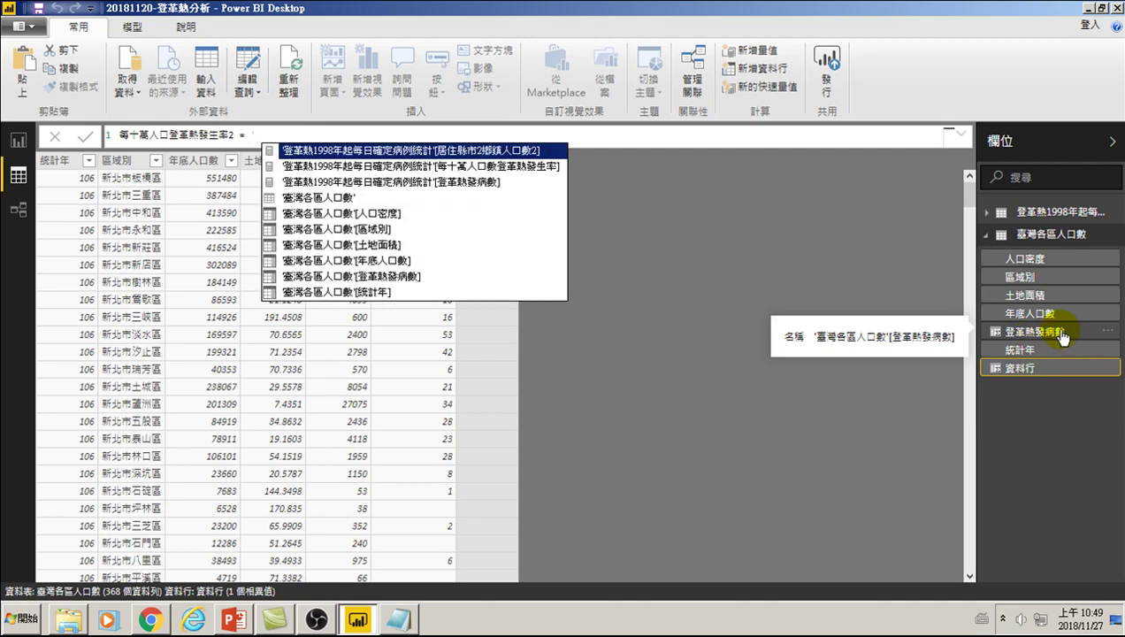
{"action": "key", "text": "Down"}
{"action": "key", "text": "Down"}
{"action": "key", "text": "Down"}
{"action": "key", "text": "Down"}
{"action": "key", "text": "Down"}
{"action": "key", "text": "Down"}
{"action": "key", "text": "Down"}
{"action": "key", "text": "Down"}
{"action": "key", "text": "Tab"}
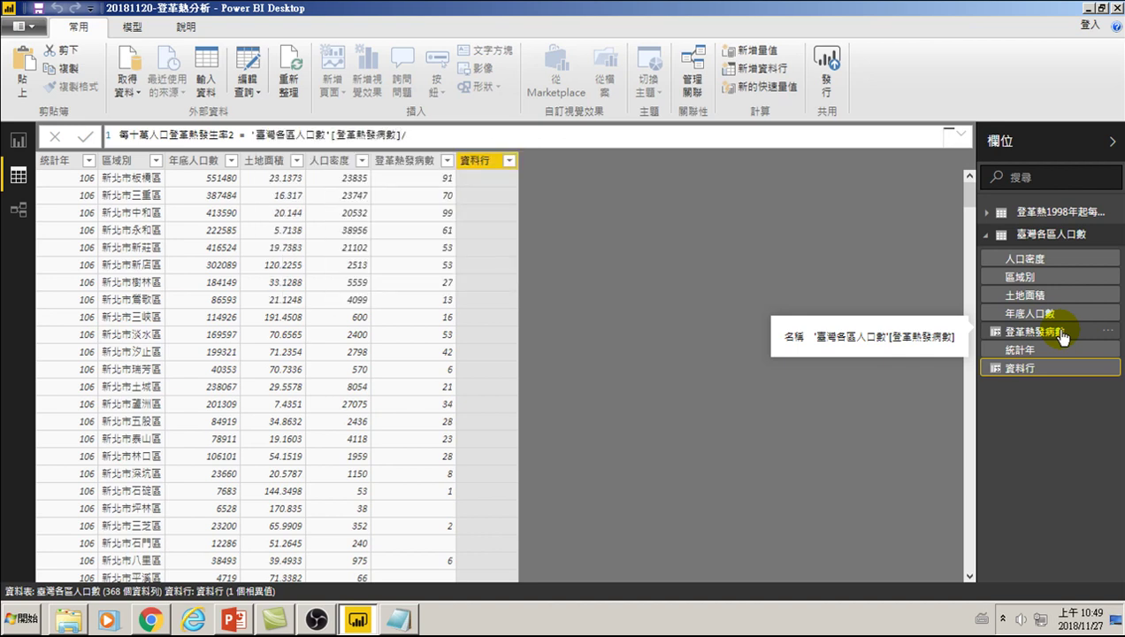
{"action": "type", "text": "'"}
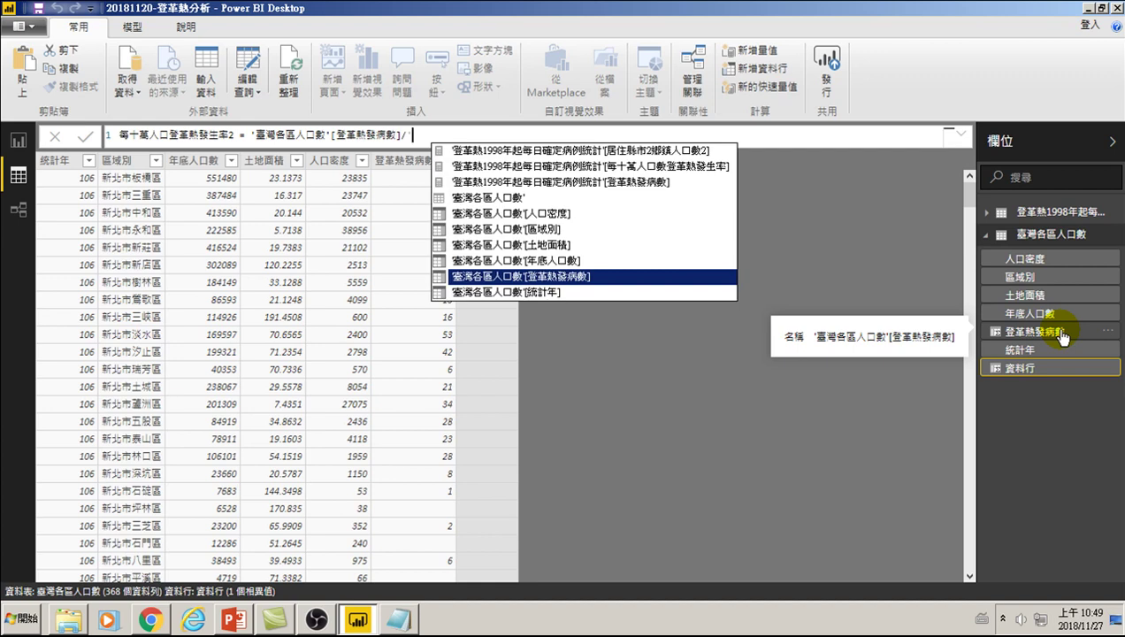
{"action": "key", "text": "Up"}
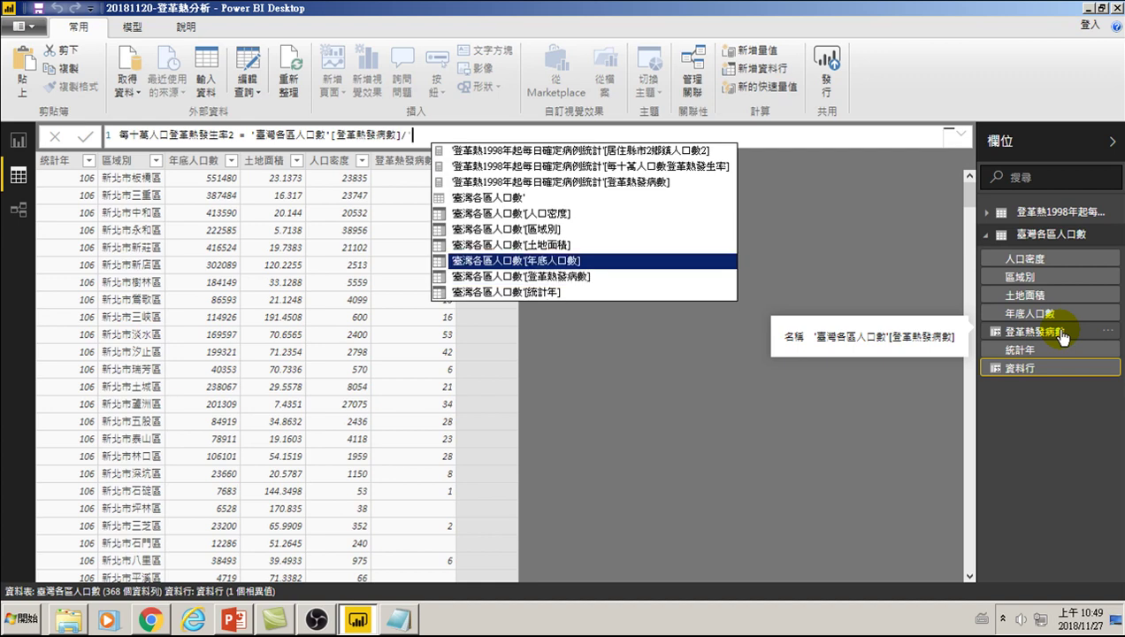
{"action": "key", "text": "Tab"}
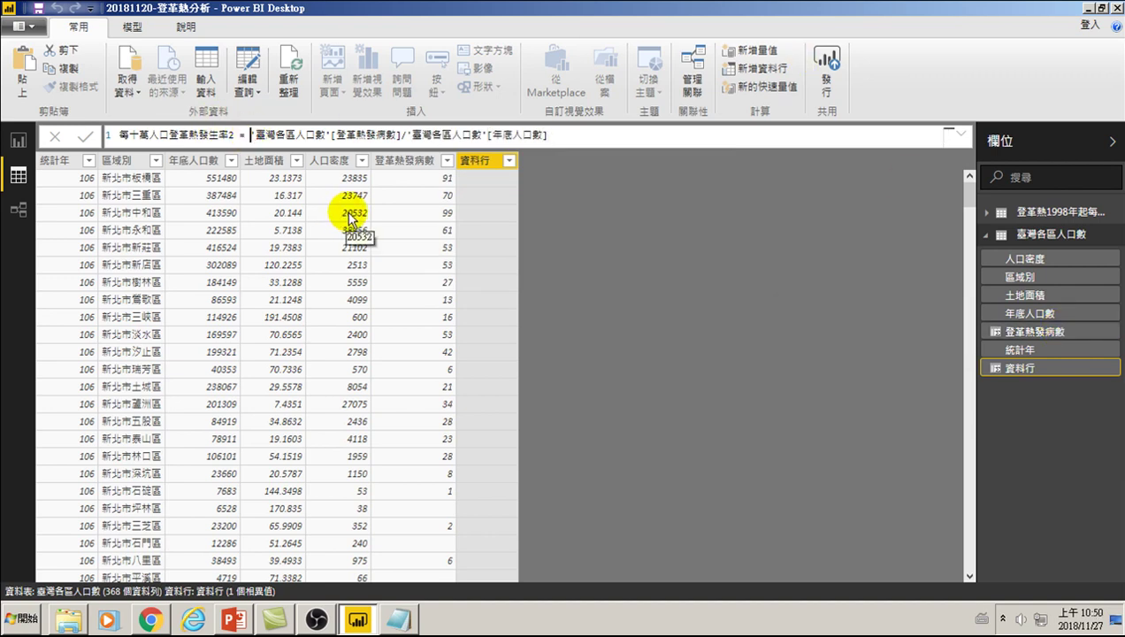
{"action": "type", "text": "("}
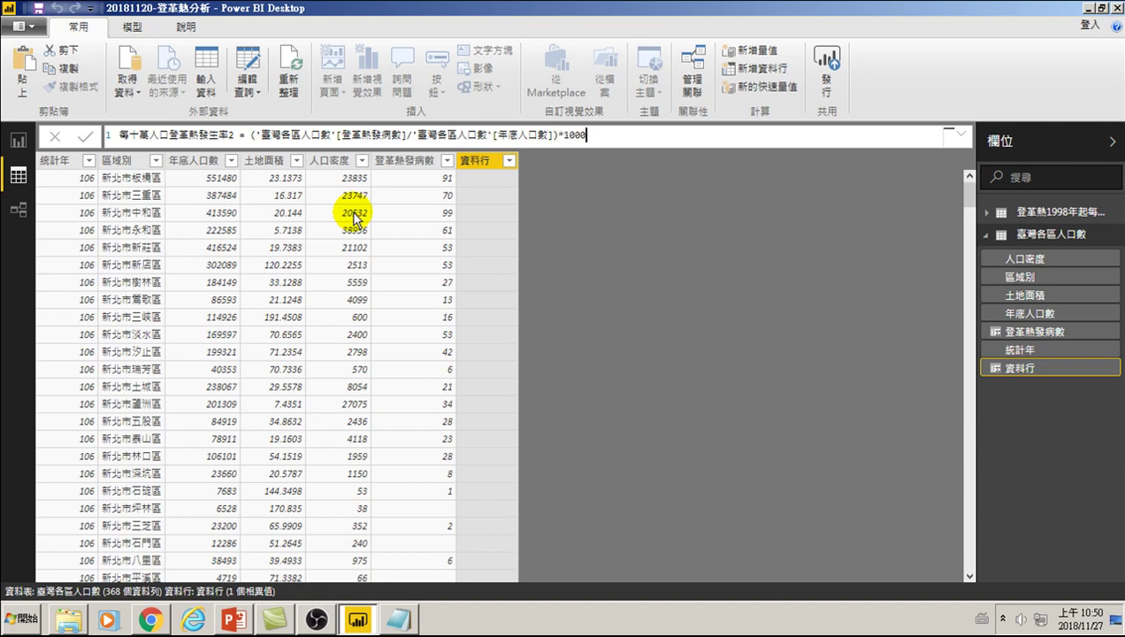
{"action": "type", "text": "00"}
{"action": "key", "text": "Return"}
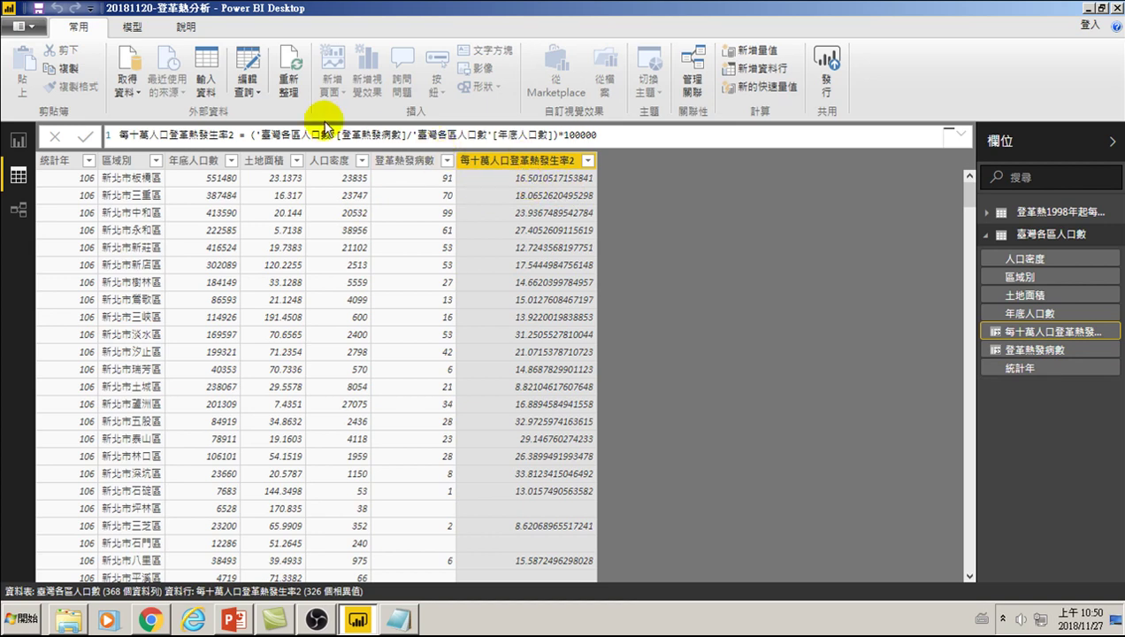
- Switch to the 模型 ribbon and check the 每十萬人口登革熱發生率2 column header's menu without changes
{"action": "left_click", "coordinate": [131, 27]}
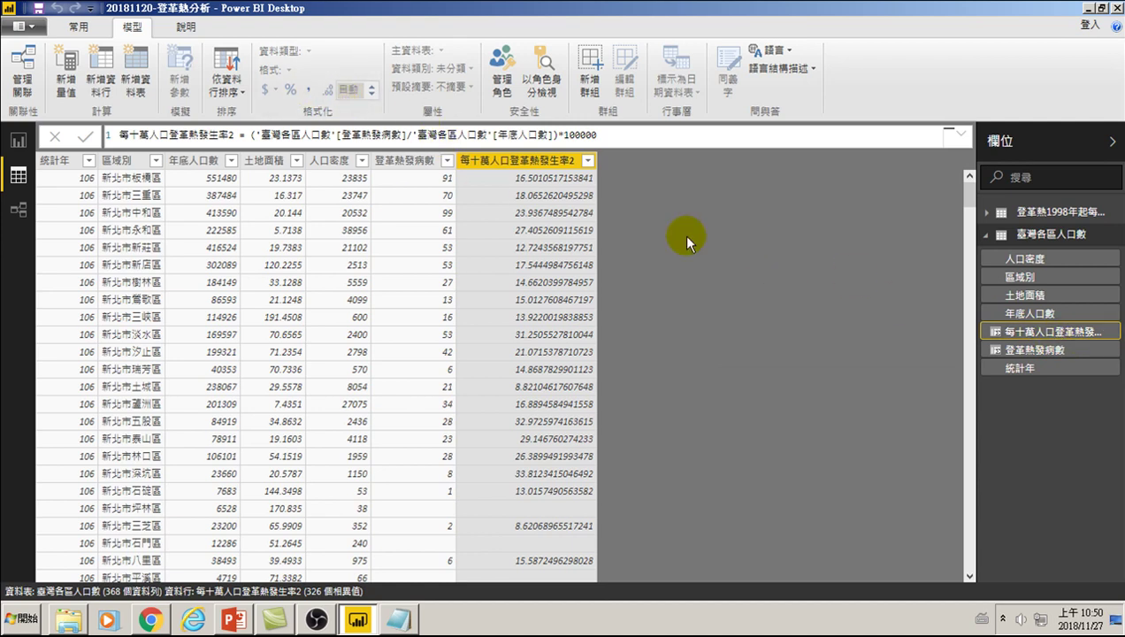
{"action": "right_click", "coordinate": [539, 166]}
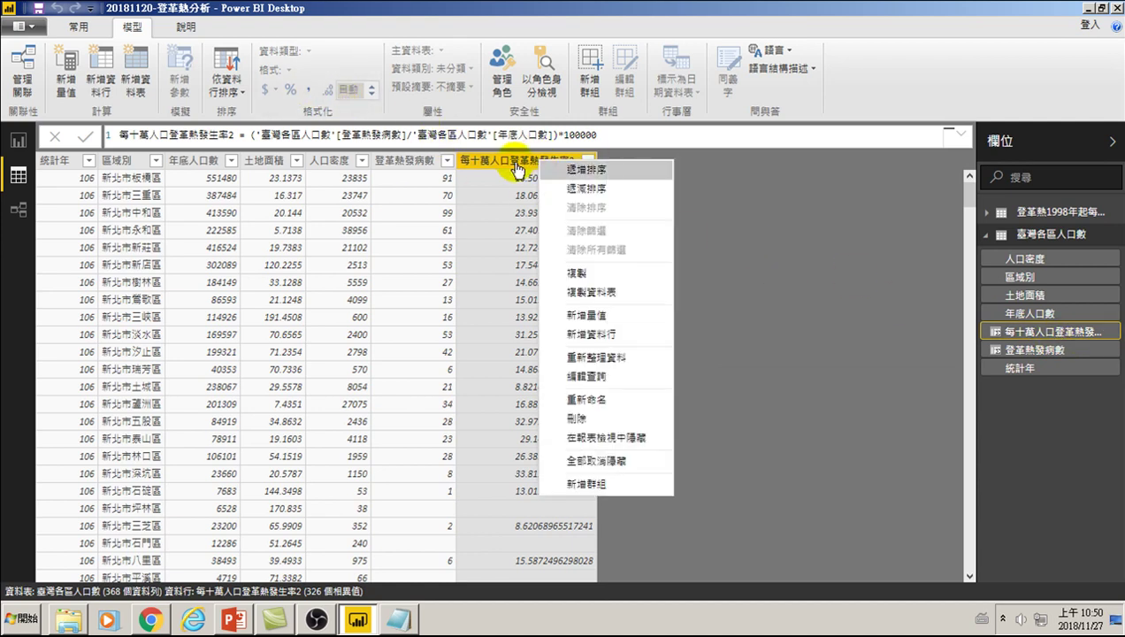
{"action": "left_click", "coordinate": [518, 166]}
{"action": "left_click", "coordinate": [588, 165]}
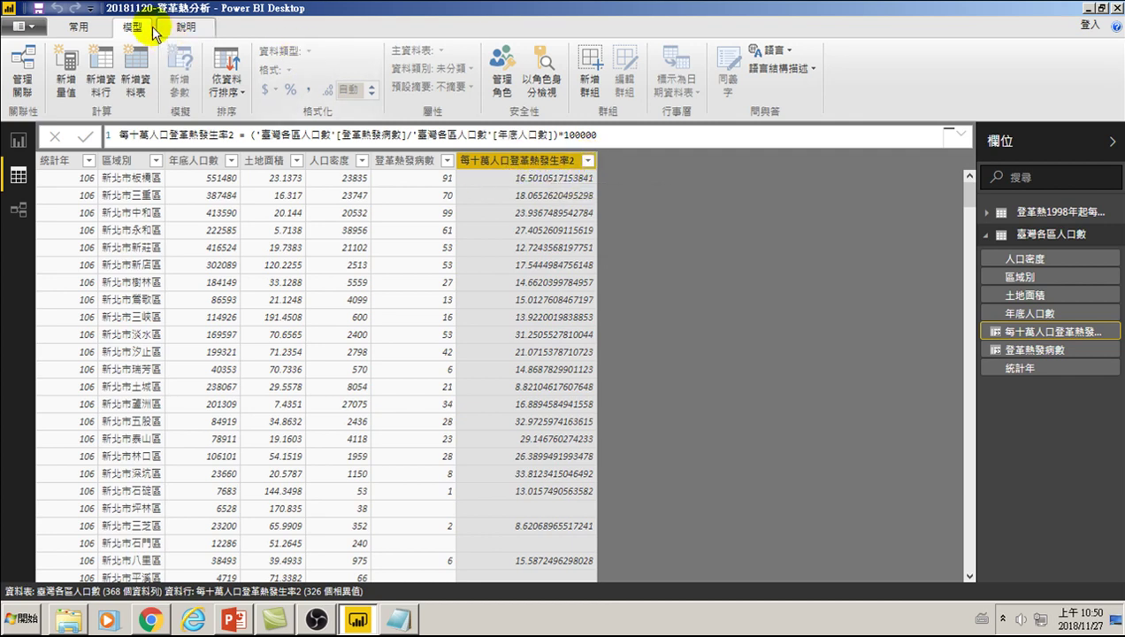
- Inspect the rate field and 臺灣各區人口數 table menus in the Fields pane, dismissing both unchanged
{"action": "right_click", "coordinate": [1016, 339]}
{"action": "left_click", "coordinate": [736, 403]}
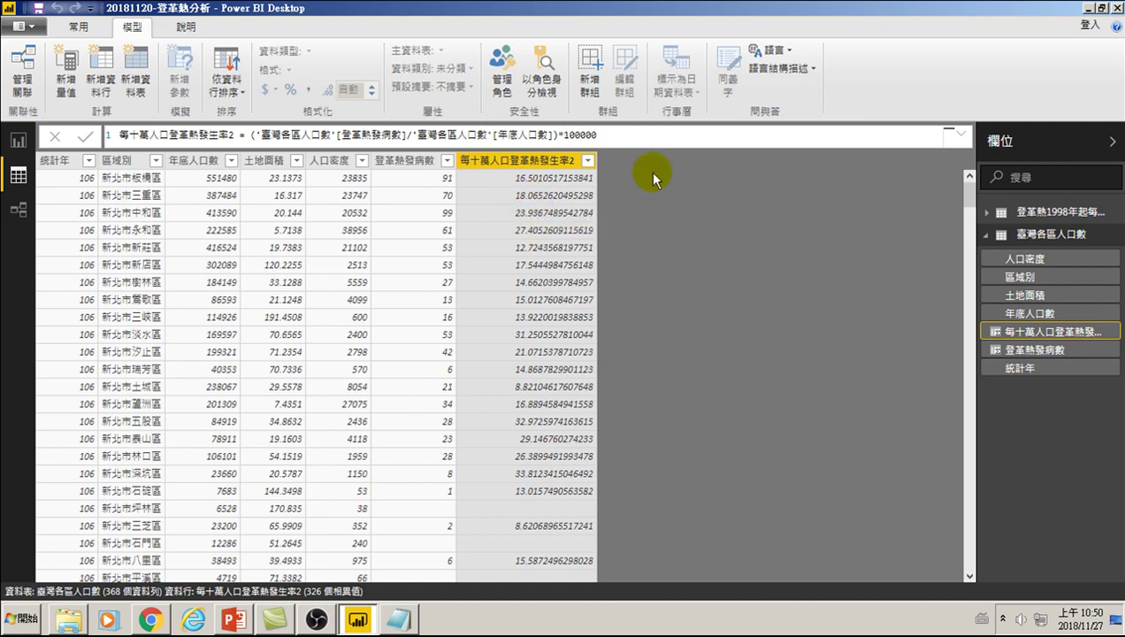
{"action": "right_click", "coordinate": [1013, 324]}
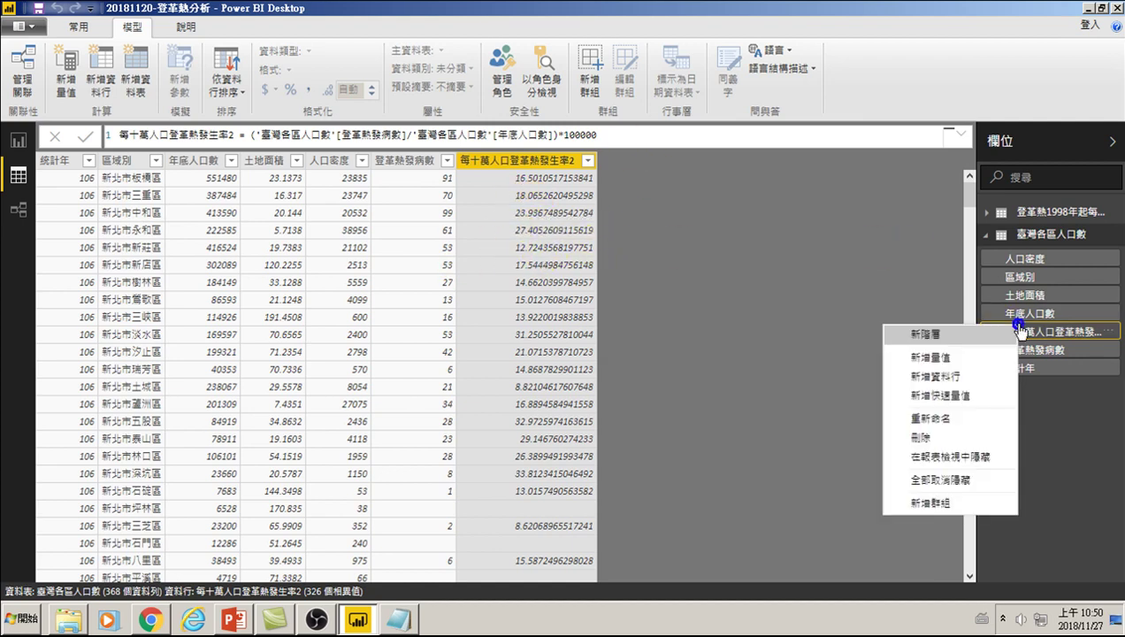
{"action": "left_click", "coordinate": [521, 198]}
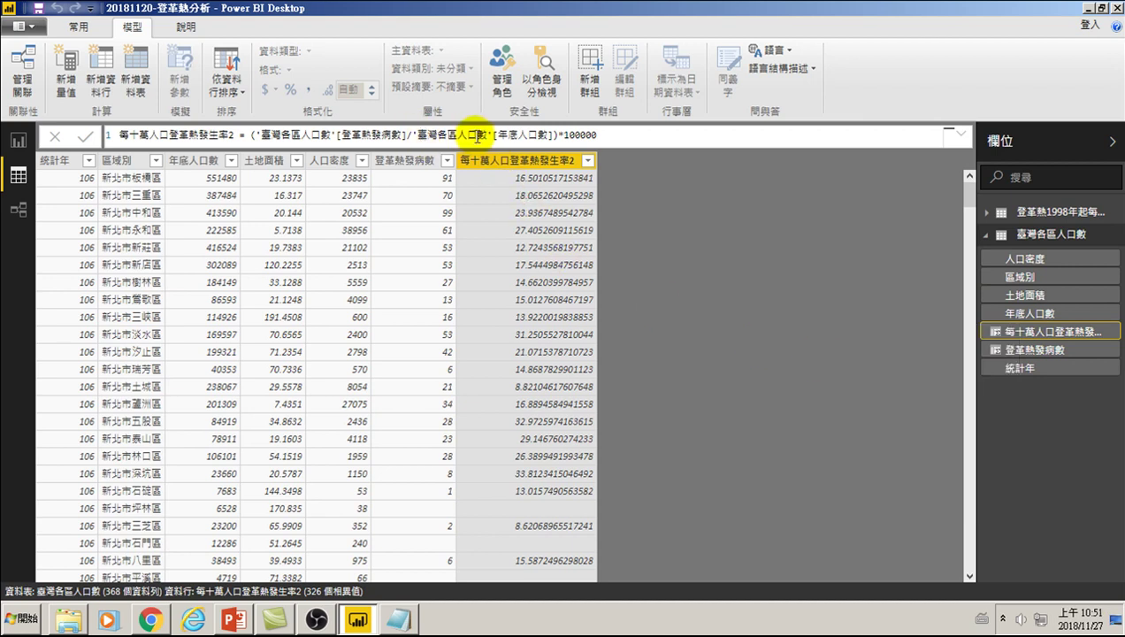